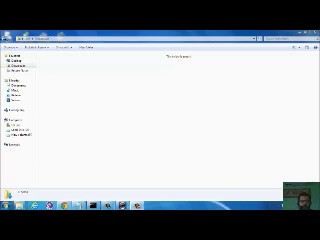
# - Load the tushararora71 Google Sites page in Chrome and go to its Splitter & Merger article
pyautogui.click(65, 205)
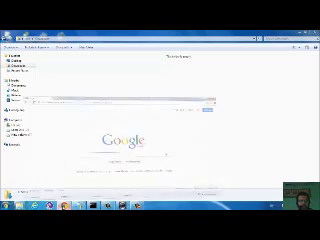
pyautogui.click(90, 38)
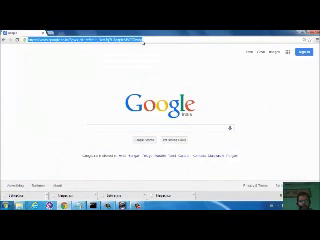
pyautogui.write('www.yout')
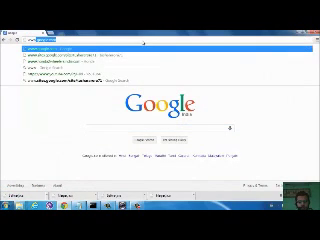
pyautogui.write('ube')
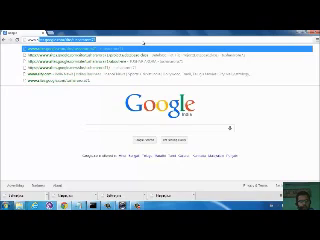
pyautogui.press('Return')
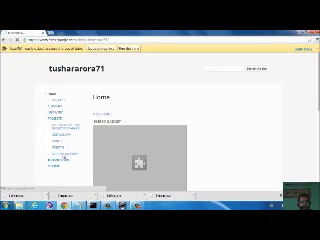
pyautogui.click(62, 154)
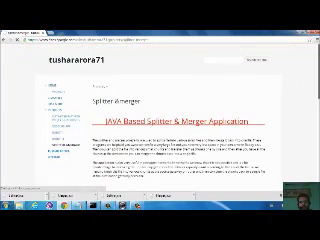
pyautogui.scroll(-5, 160, 130)
pyautogui.scroll(-5, 160, 130)
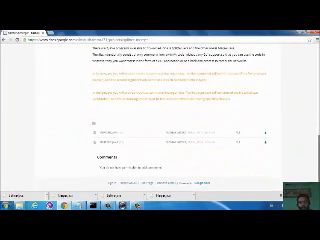
# - Download the Splitter & merger page attachment and choose to show it in its folder
pyautogui.click(266, 142)
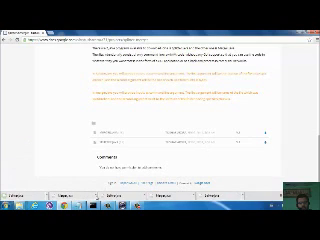
pyautogui.click(100, 194)
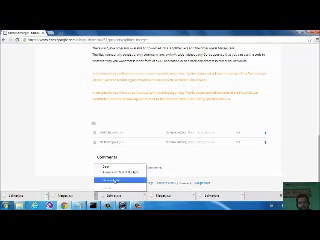
pyautogui.click(108, 178)
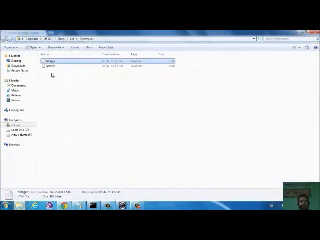
# - Select both downloaded files, open the working folder, and play its audio file
pyautogui.click(48, 61)
pyautogui.click(48, 66)
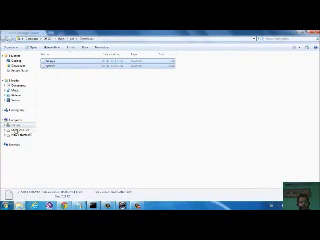
pyautogui.click(20, 128)
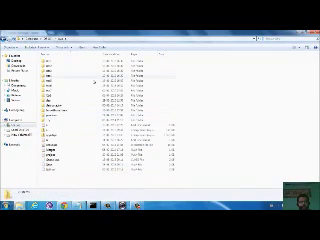
pyautogui.click(68, 91)
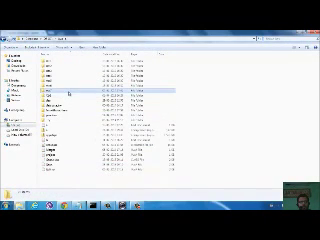
pyautogui.doubleClick(68, 92)
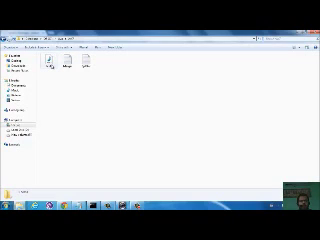
pyautogui.doubleClick(50, 62)
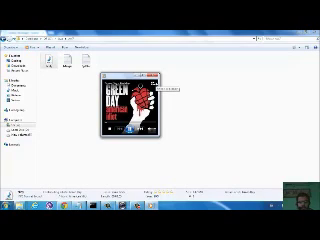
pyautogui.press('XF86AudioRaiseVolume')
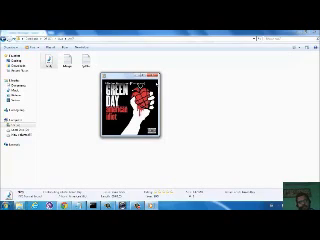
pyautogui.click(156, 74)
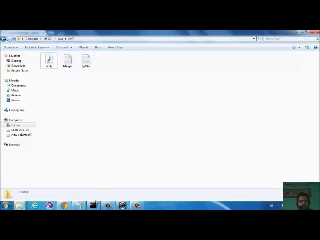
pyautogui.moveTo(93, 205)
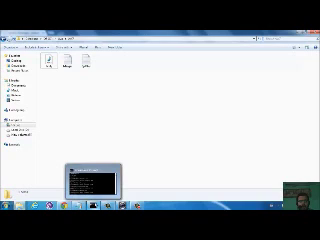
pyautogui.click(93, 205)
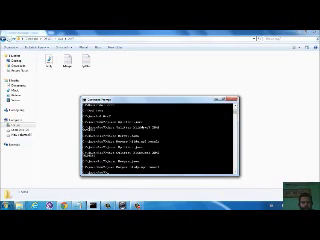
# - Compile and run the Splitter program with javac and java, then switch back to the folder
pyautogui.press('Return')
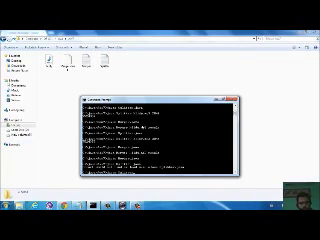
pyautogui.press('Return')
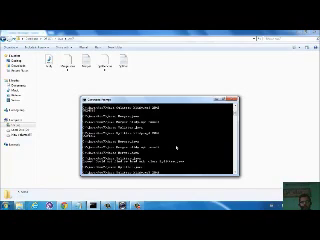
pyautogui.hotkey('alt', 'Tab')
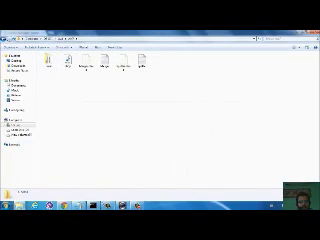
pyautogui.hotkey('alt', 'Tab')
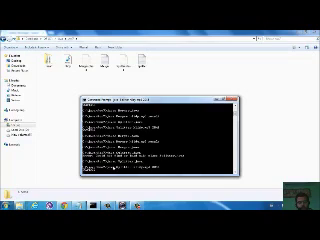
pyautogui.click(215, 99)
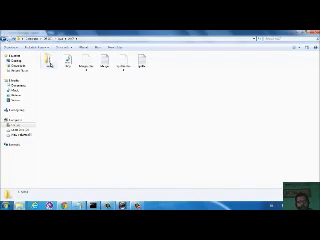
# - Browse the 2 KB chunk files in the result folder, then return to the parent folder
pyautogui.doubleClick(66, 60)
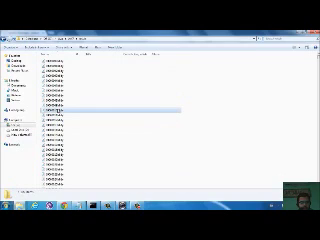
pyautogui.click(58, 111)
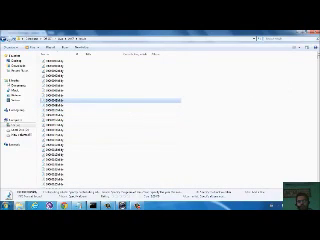
pyautogui.moveTo(316, 50); pyautogui.dragTo(316, 158)
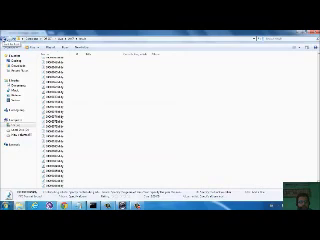
pyautogui.click(13, 15)
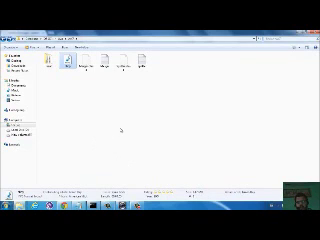
# - Reopen the folder's file list and briefly restore, then hide, Command Prompt
pyautogui.doubleClick(50, 62)
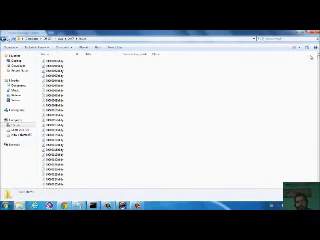
pyautogui.scroll(-3, 150, 120)
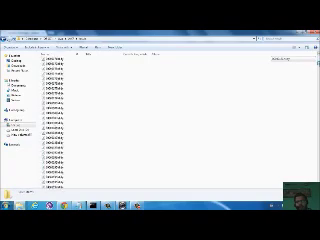
pyautogui.scroll(-3, 150, 120)
pyautogui.moveTo(316, 72); pyautogui.dragTo(316, 170)
pyautogui.scroll(-2, 150, 120)
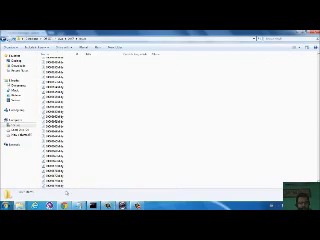
pyautogui.click(92, 206)
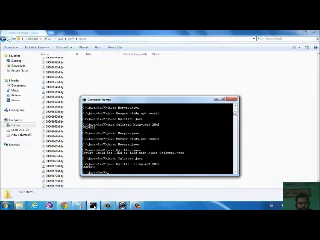
pyautogui.click(92, 206)
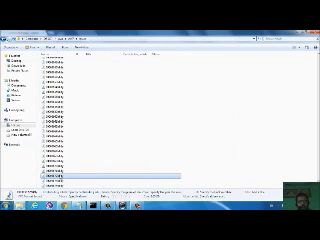
pyautogui.click(5, 42)
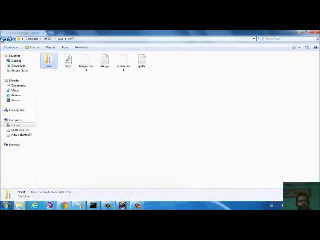
pyautogui.click(67, 62)
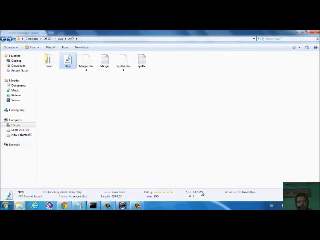
pyautogui.click(82, 100)
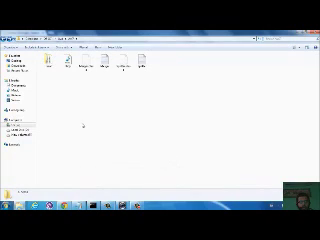
pyautogui.doubleClick(47, 62)
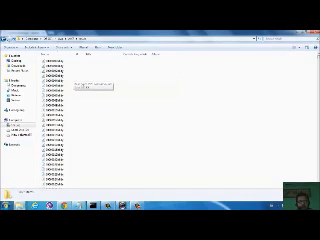
pyautogui.press('BackSpace')
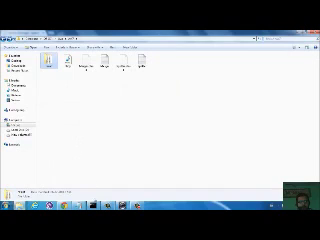
# - Run the copy /b command to join the chunks into holiday.mp3, then close Command Prompt
pyautogui.click(94, 206)
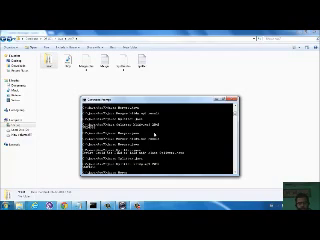
pyautogui.press('Return')
pyautogui.press('Return')
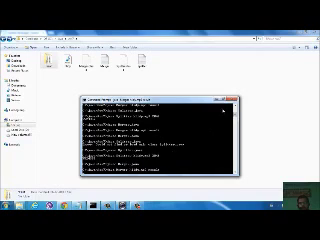
pyautogui.click(233, 99)
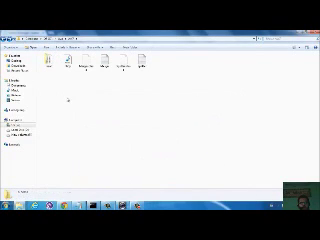
# - Look through the result folder's chunk files, then open the folder holding the merged file
pyautogui.doubleClick(47, 62)
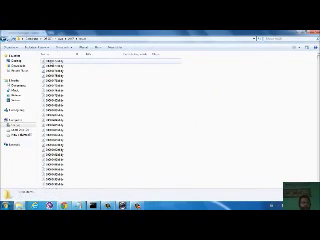
pyautogui.click(55, 62)
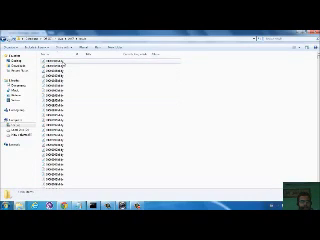
pyautogui.doubleClick(55, 61)
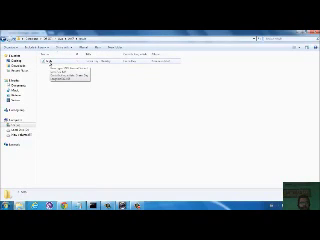
# - Open the folder's single item and play the merged holiday.mp3 file
pyautogui.click(47, 61)
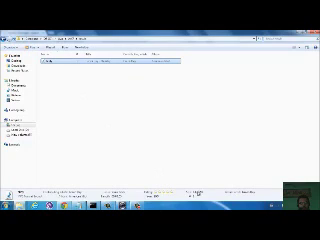
pyautogui.doubleClick(47, 61)
pyautogui.click(50, 62)
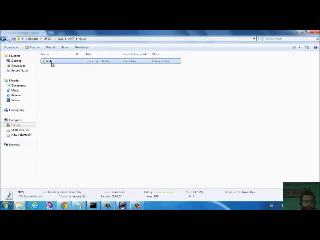
pyautogui.doubleClick(50, 62)
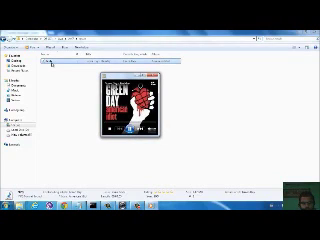
# - Raise the playback volume, then close Windows Media Player once the song has played
pyautogui.press('XF86AudioRaiseVolume')
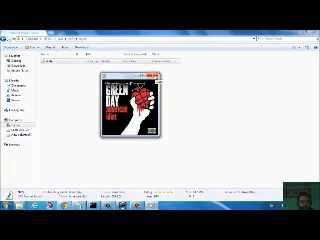
pyautogui.click(156, 77)
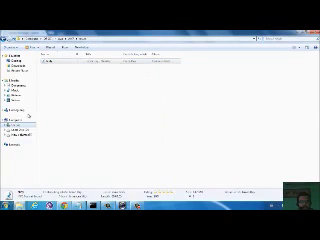
# - Return to the parent folder containing the result folder and clear the selection
pyautogui.click(90, 103)
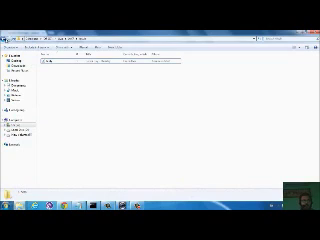
pyautogui.doubleClick(45, 61)
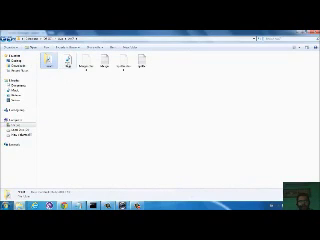
pyautogui.click(68, 90)
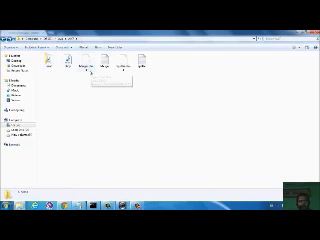
pyautogui.click(50, 62)
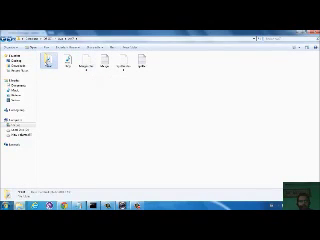
pyautogui.click(73, 105)
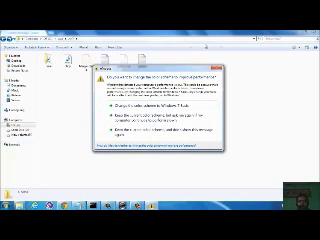
# - Dismiss the Windows colour scheme performance warning to return to the parent folder view
pyautogui.click(216, 68)
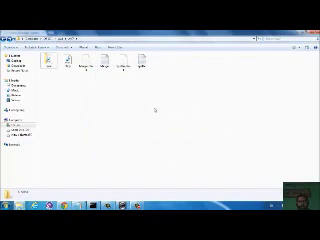